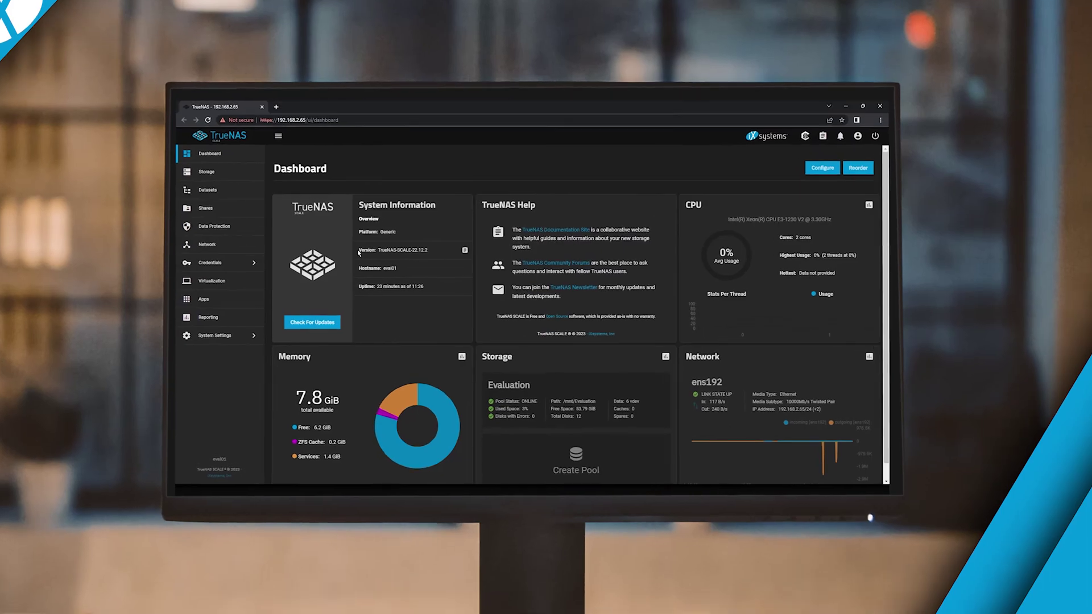
- Note the TrueNAS-SCALE-22.12.2 version, then start a new dataset named LocalReplica under Evaluation
drag(381, 255, 442, 256)
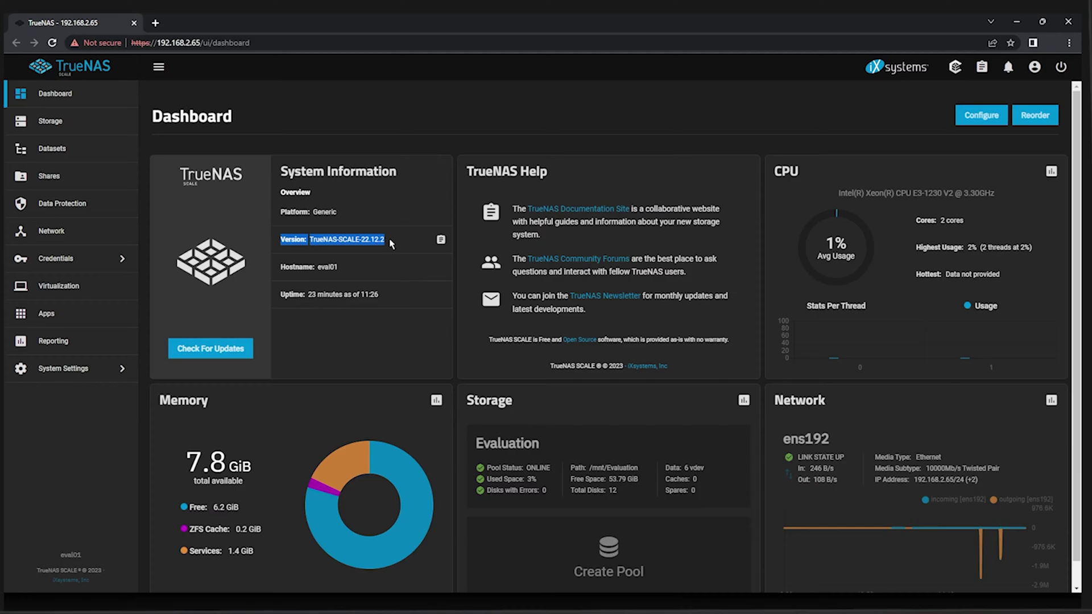
click(391, 243)
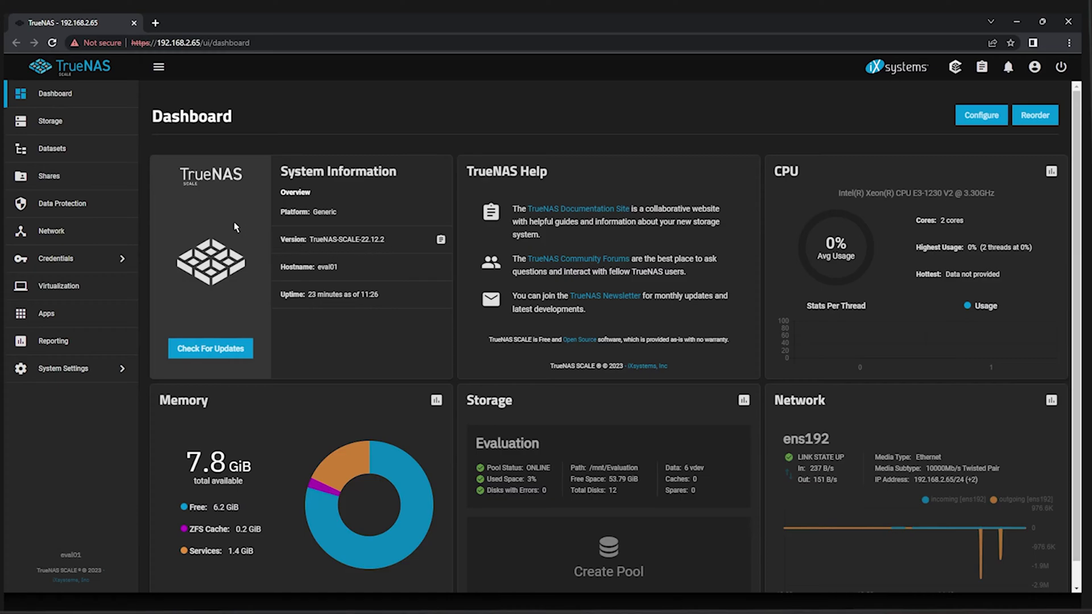
click(97, 152)
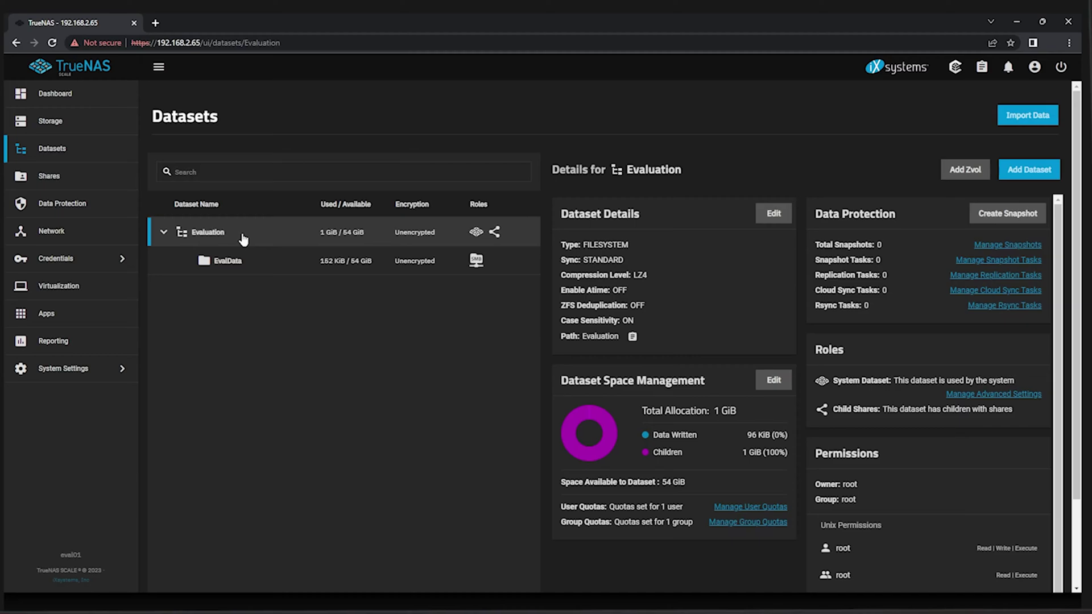
click(1028, 171)
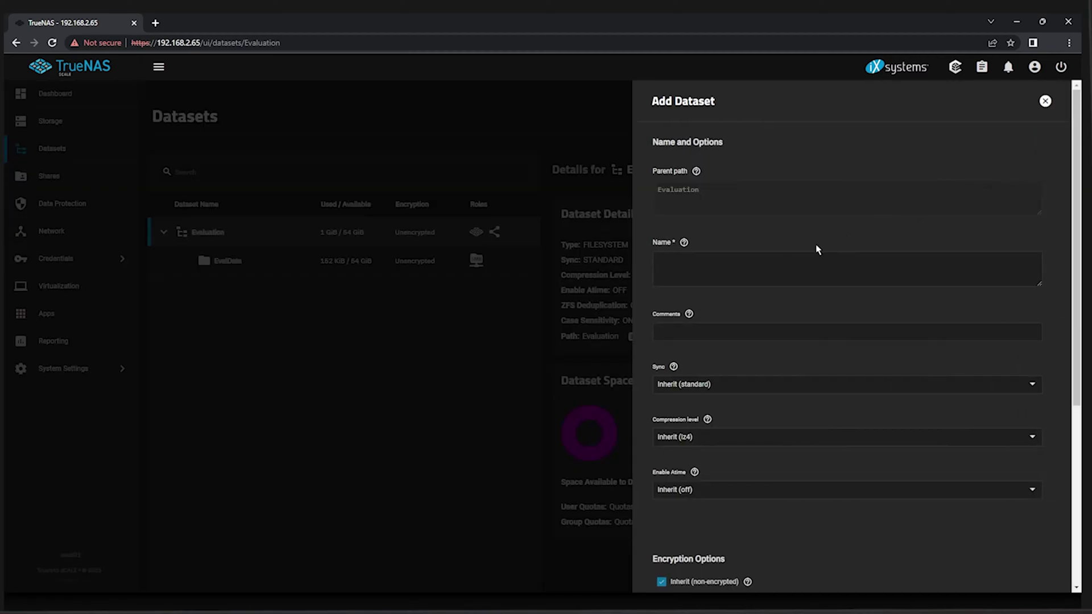
click(683, 265)
text(Local)
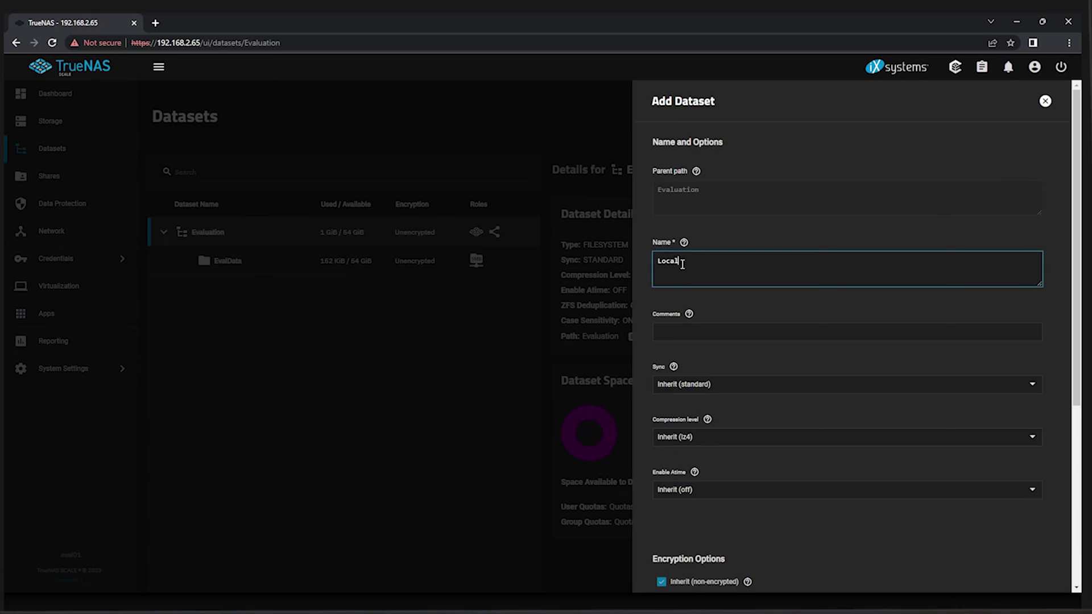
text(Replica)
- Set the LocalReplica dataset's compression to GZIP-9 and save it
click(684, 439)
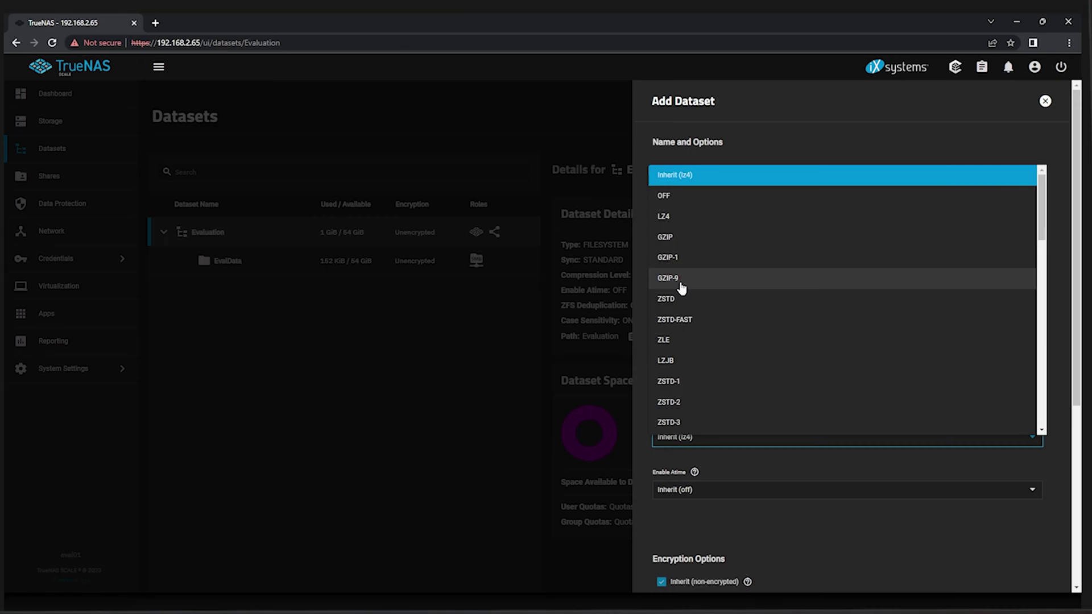
click(682, 284)
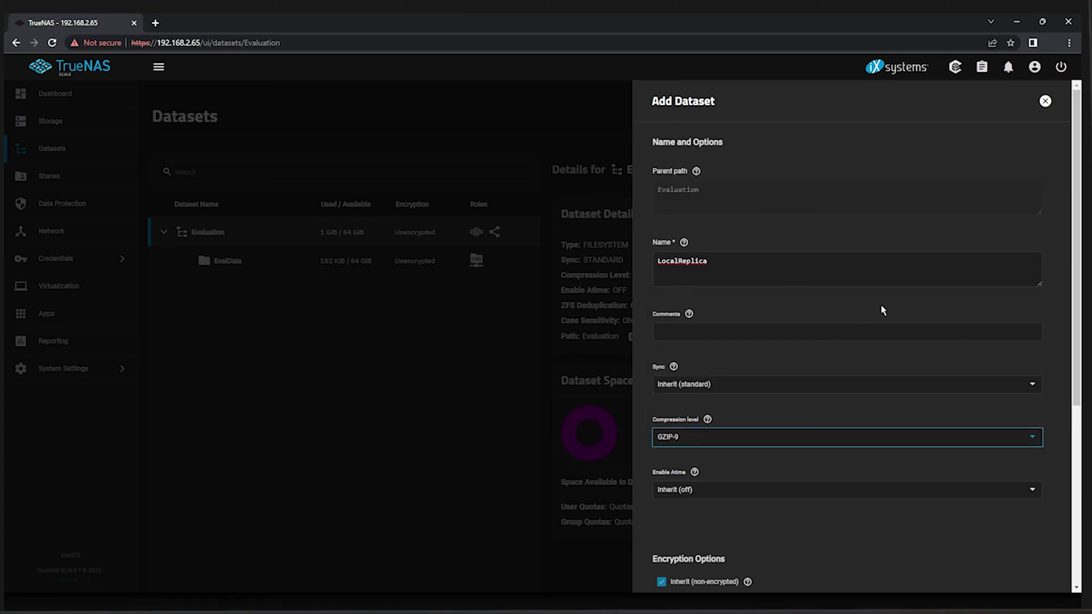
drag(1078, 243, 1078, 421)
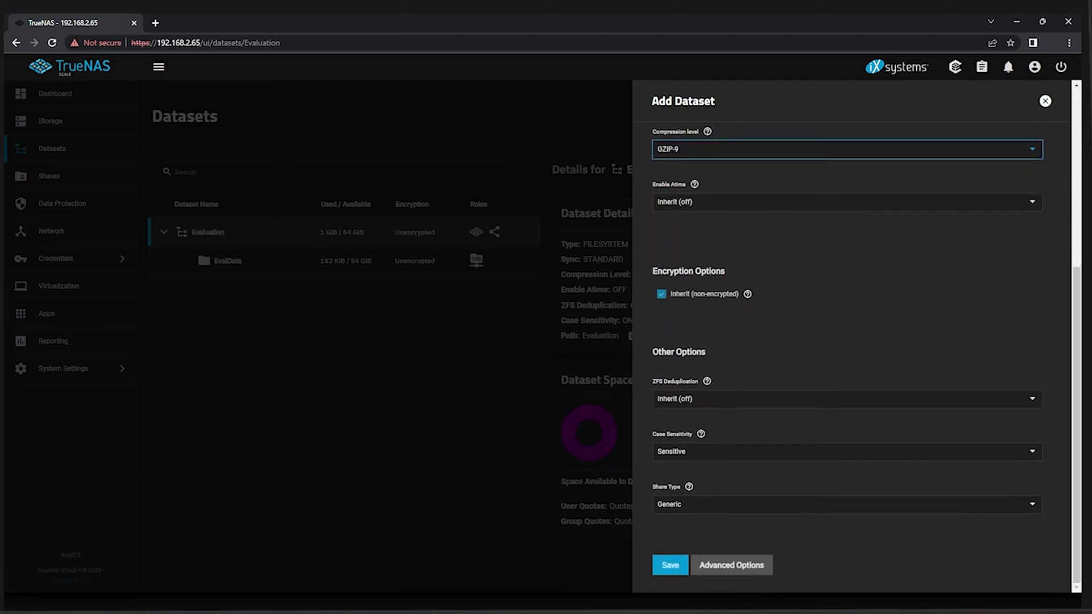
click(667, 566)
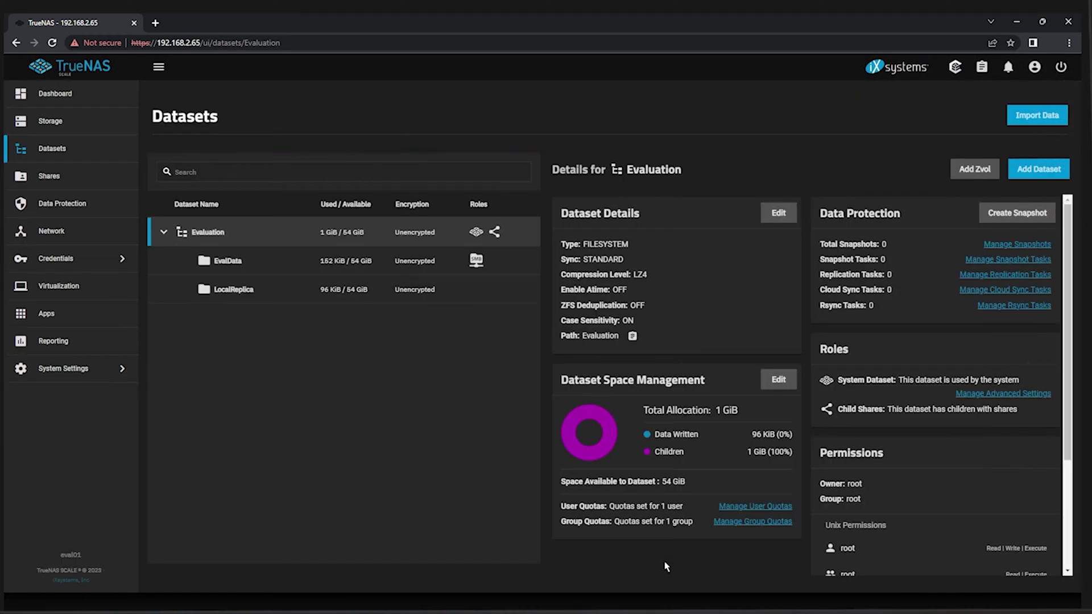
- Start a new replication task with both source and destination on this system
click(83, 215)
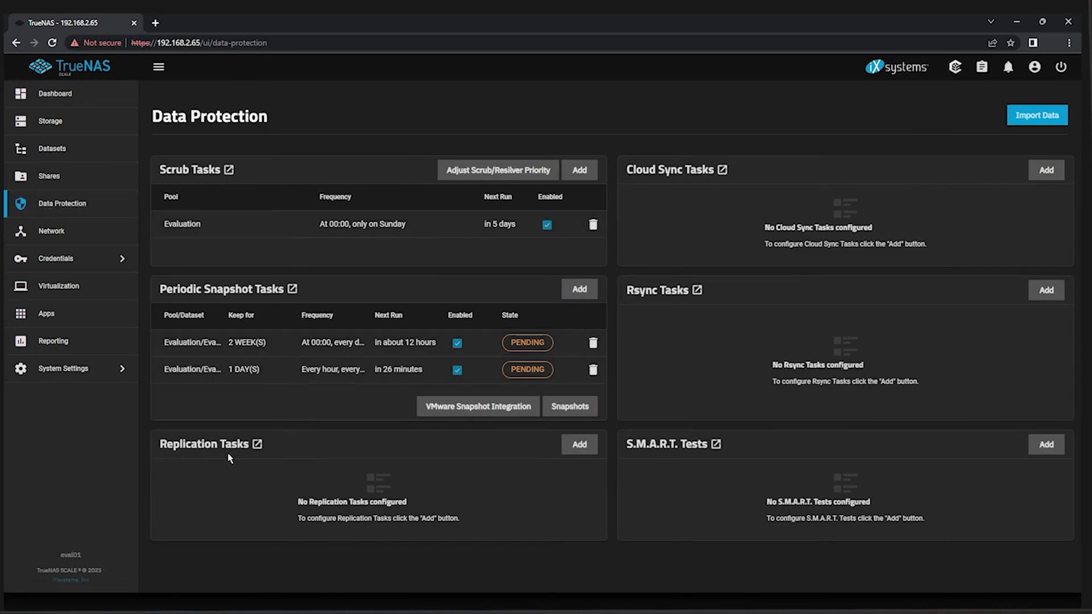
click(577, 445)
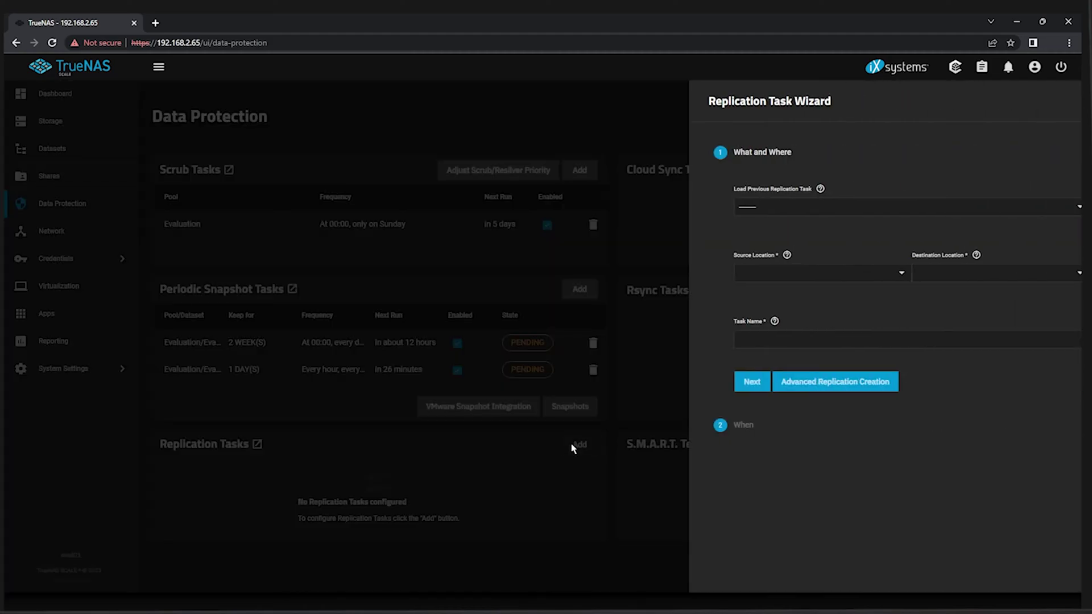
click(857, 279)
click(858, 277)
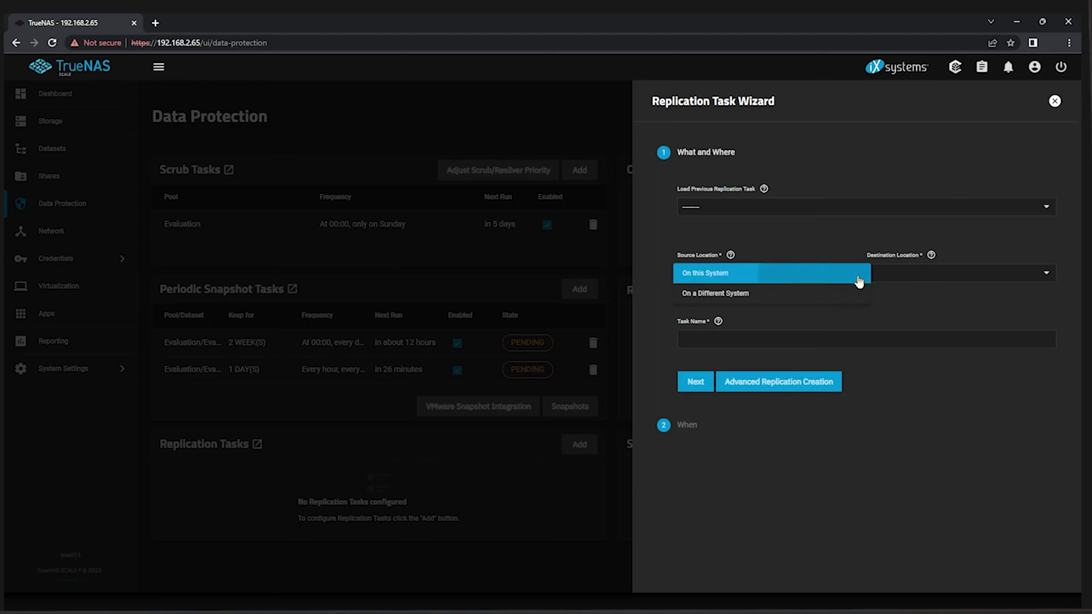
click(880, 278)
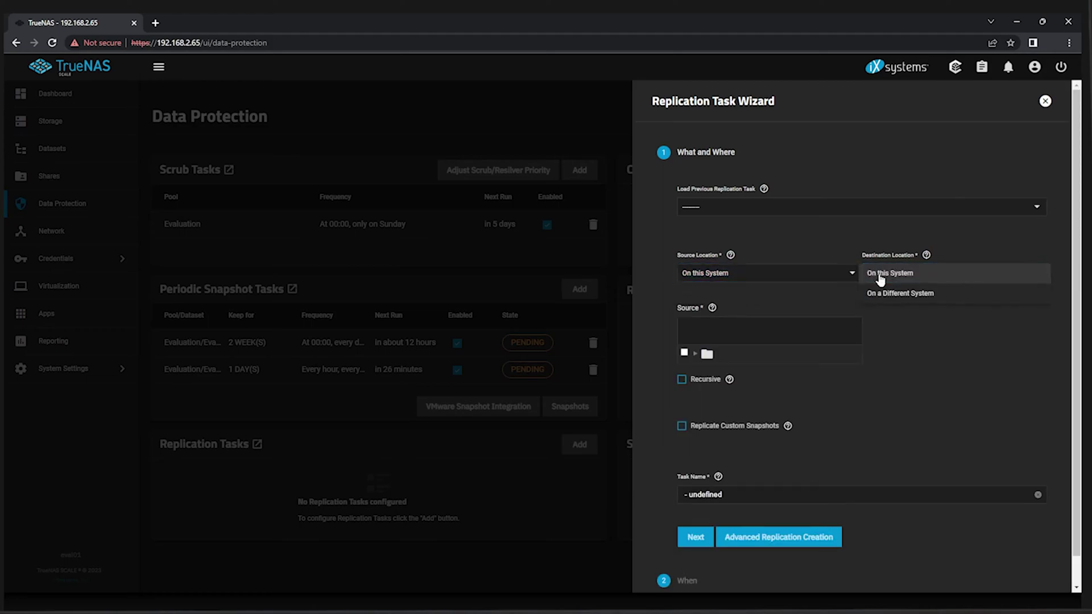
click(880, 278)
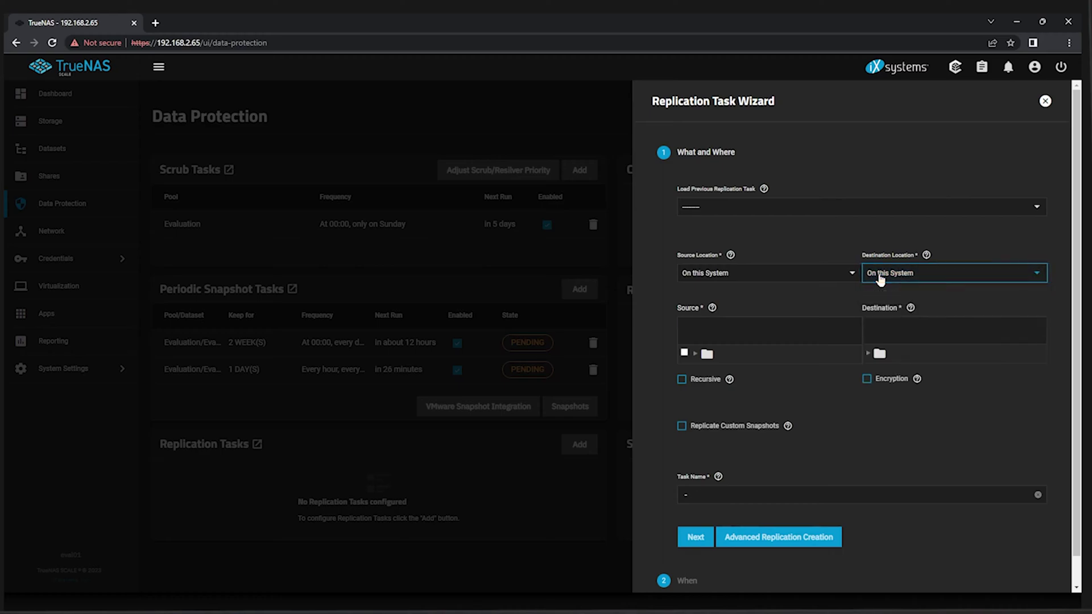
- Choose Evaluation/EvalData as the source and Evaluation/LocalReplica as the destination
click(695, 355)
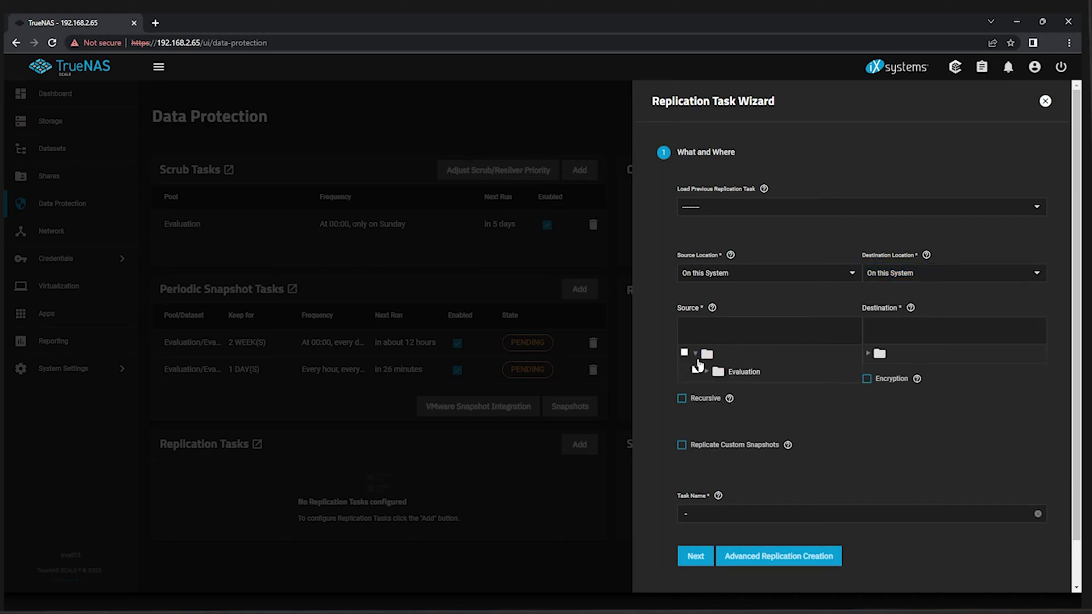
click(706, 372)
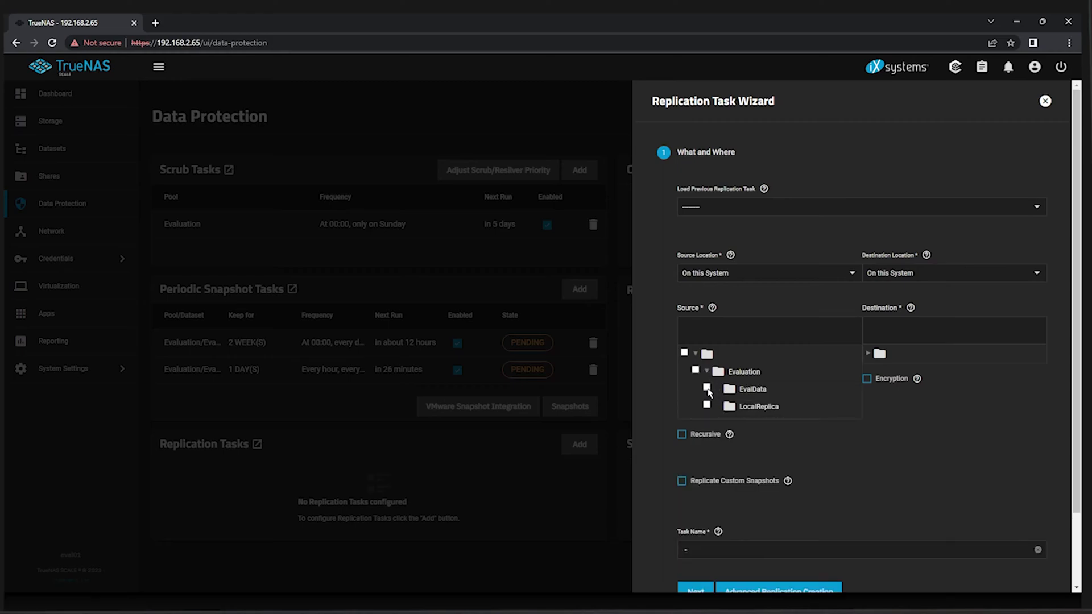
click(706, 389)
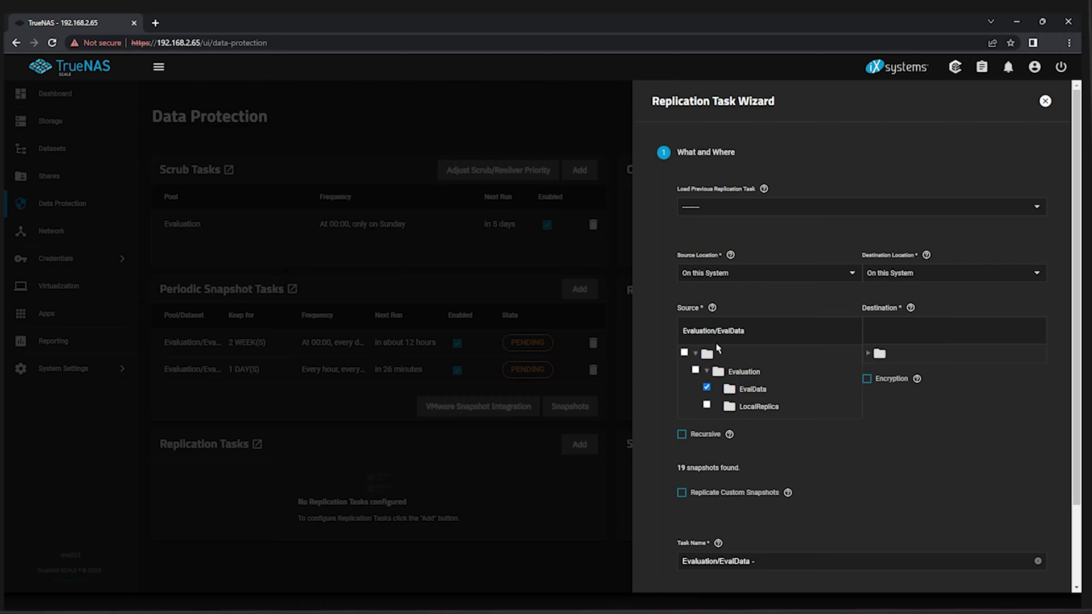
click(868, 354)
click(879, 373)
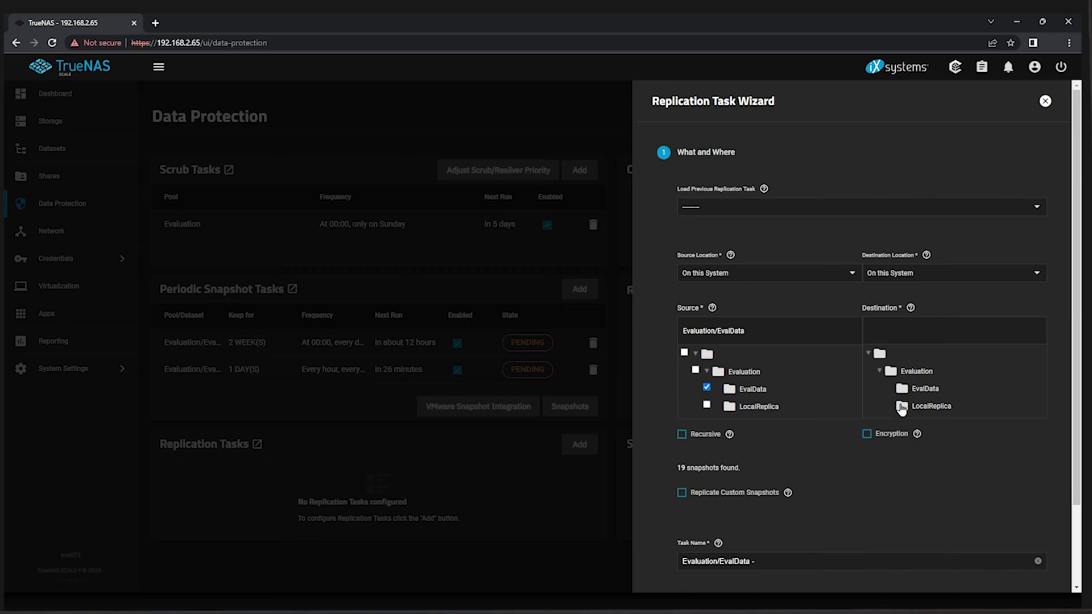
click(901, 407)
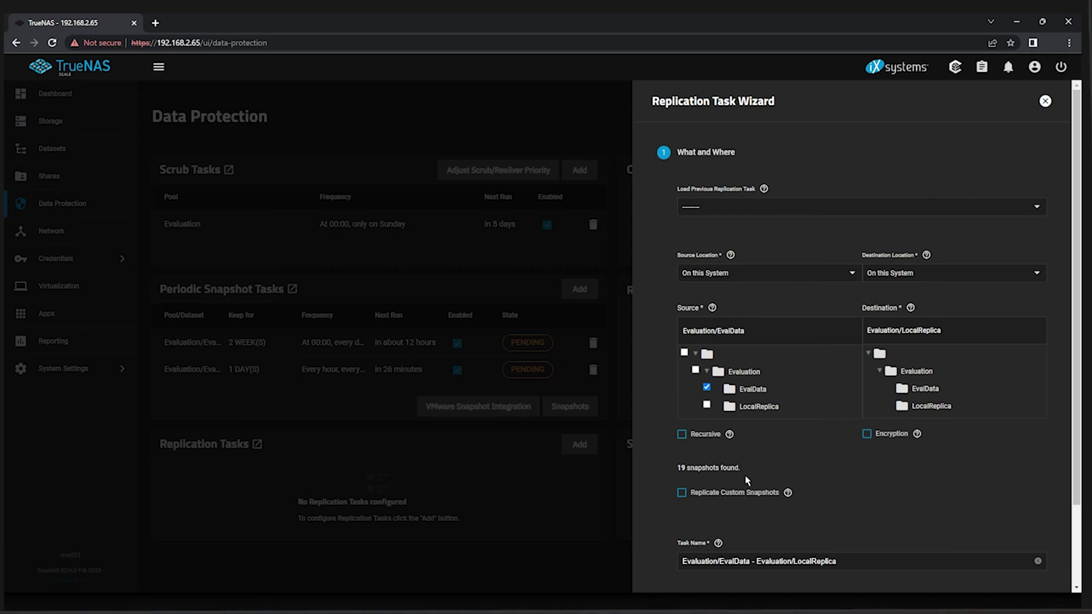
- Replicate custom snapshots with naming schema manual-%Y-%m-%d_%H-%M, matching 1 snapshot
click(682, 492)
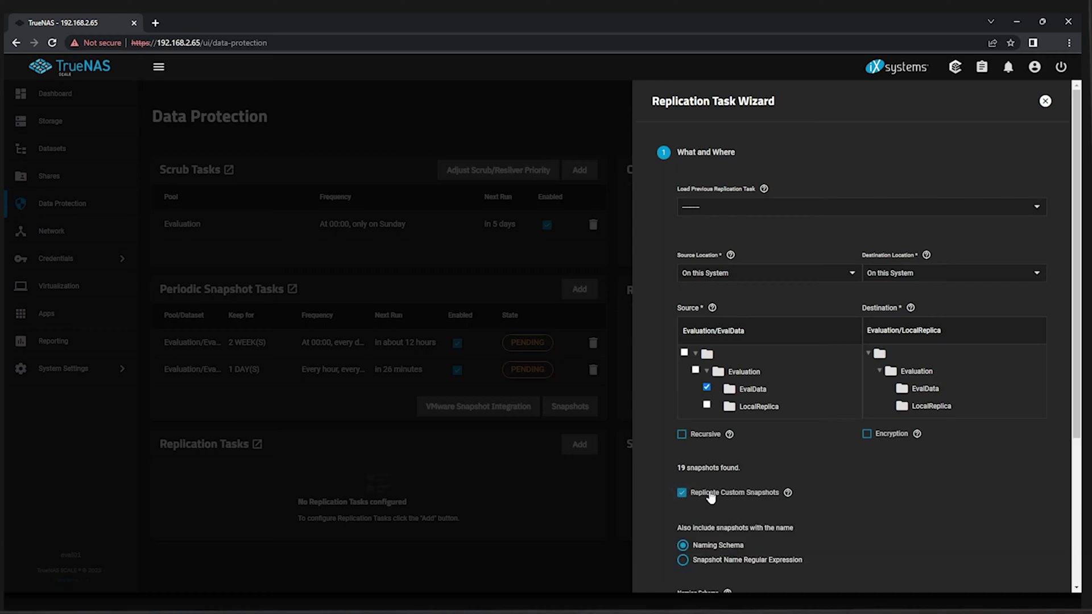
scroll(875, 482, down, 3)
scroll(875, 482, down, 1)
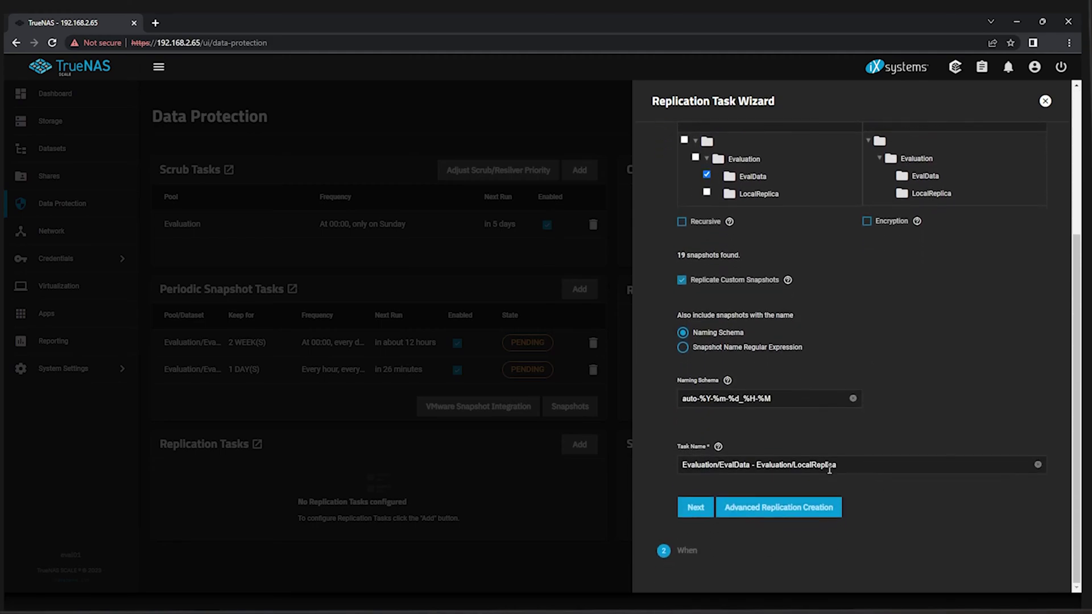
drag(697, 398, 671, 400)
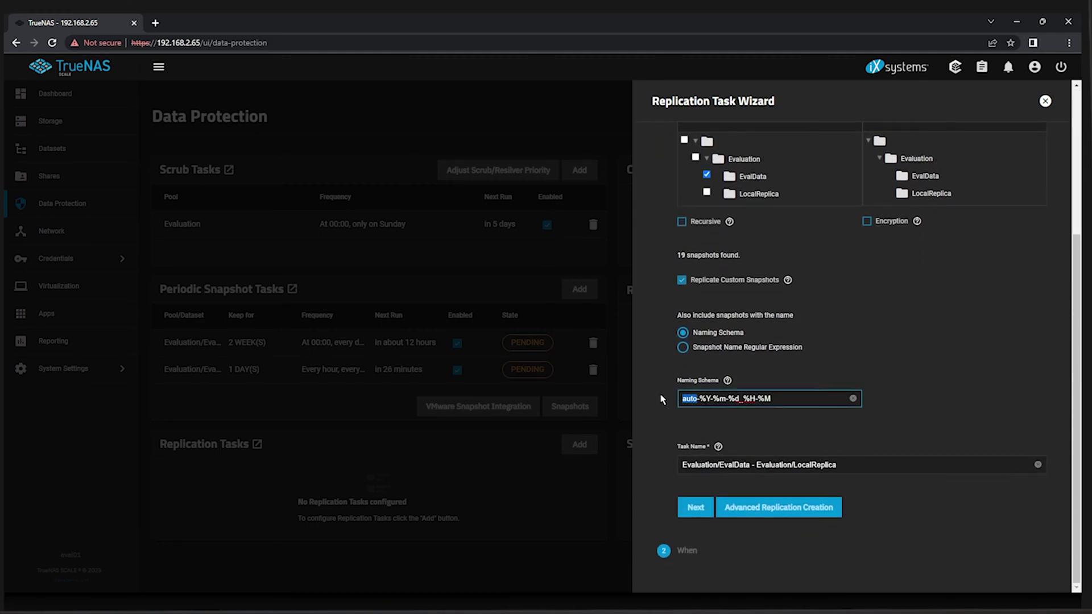
text(manual)
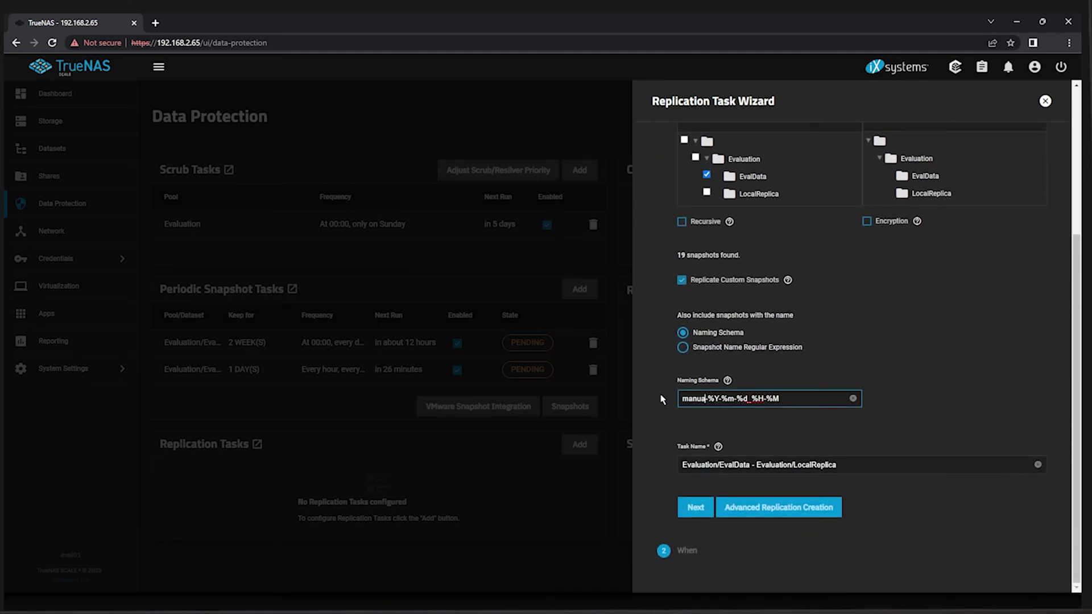
click(921, 403)
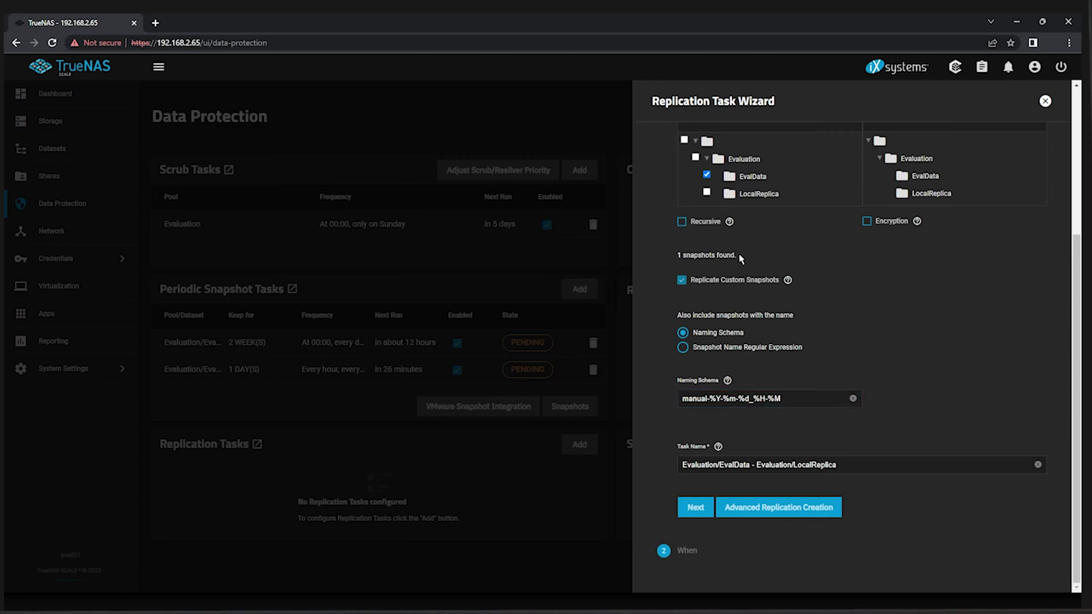
drag(741, 256, 675, 260)
- Start a run-once replication with a writable destination and a 2-month snapshot lifetime
click(694, 507)
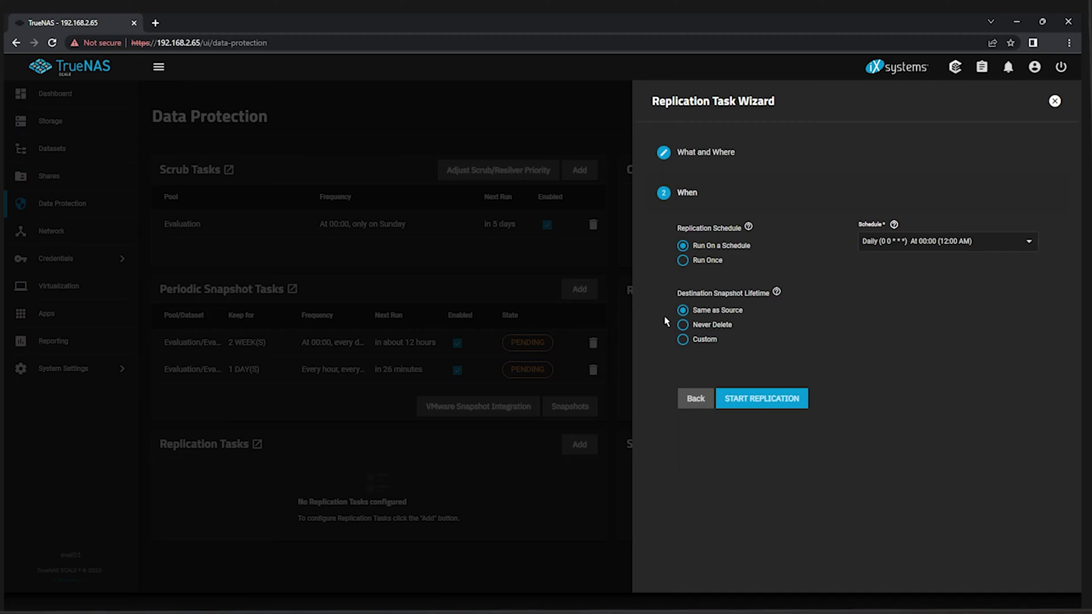
click(683, 261)
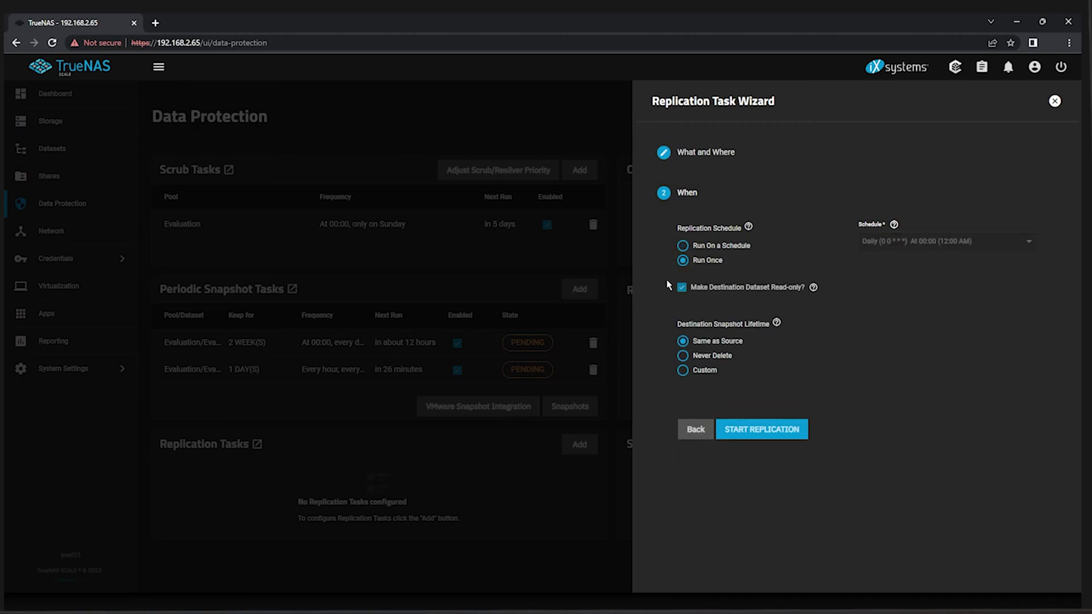
click(682, 290)
click(682, 371)
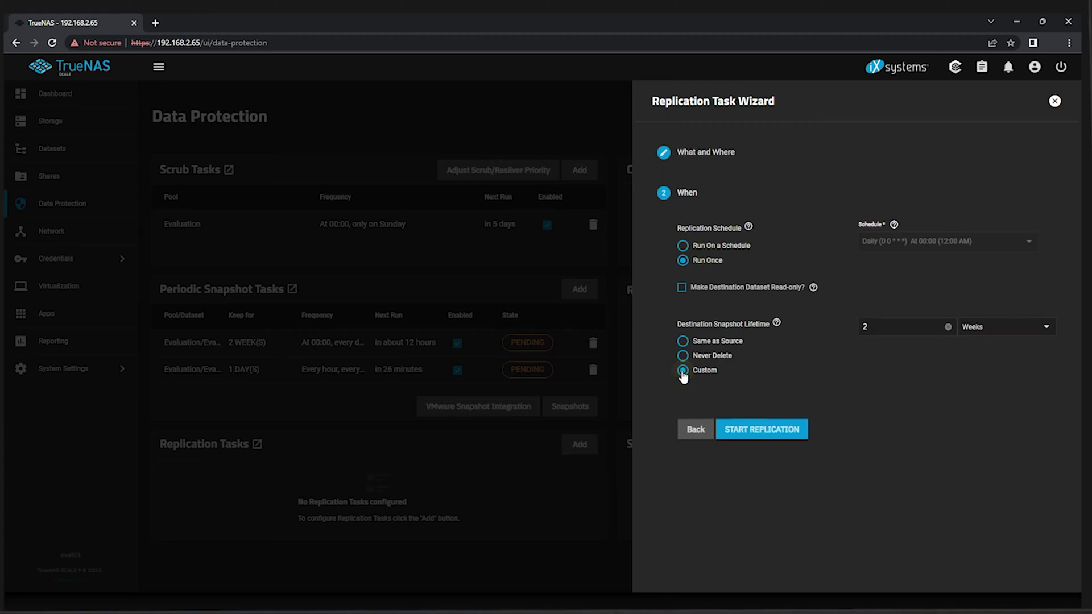
click(976, 333)
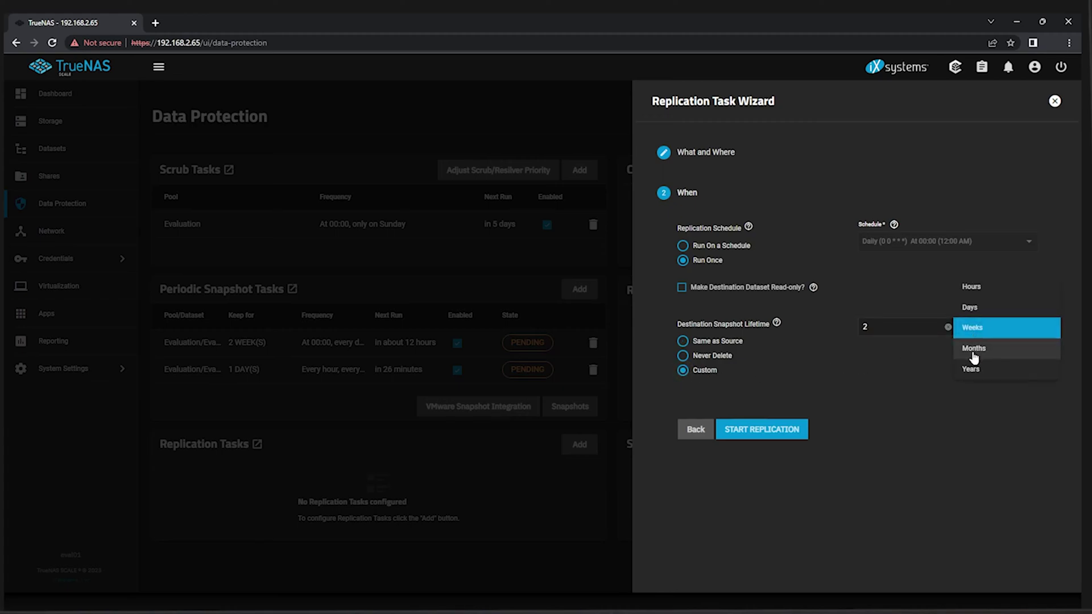
click(973, 349)
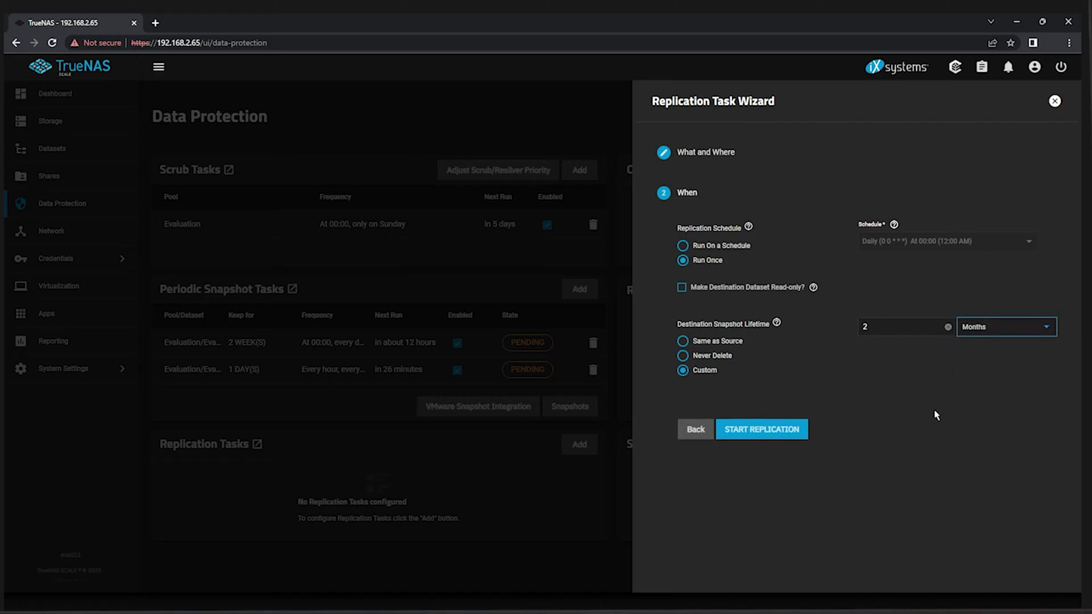
click(753, 431)
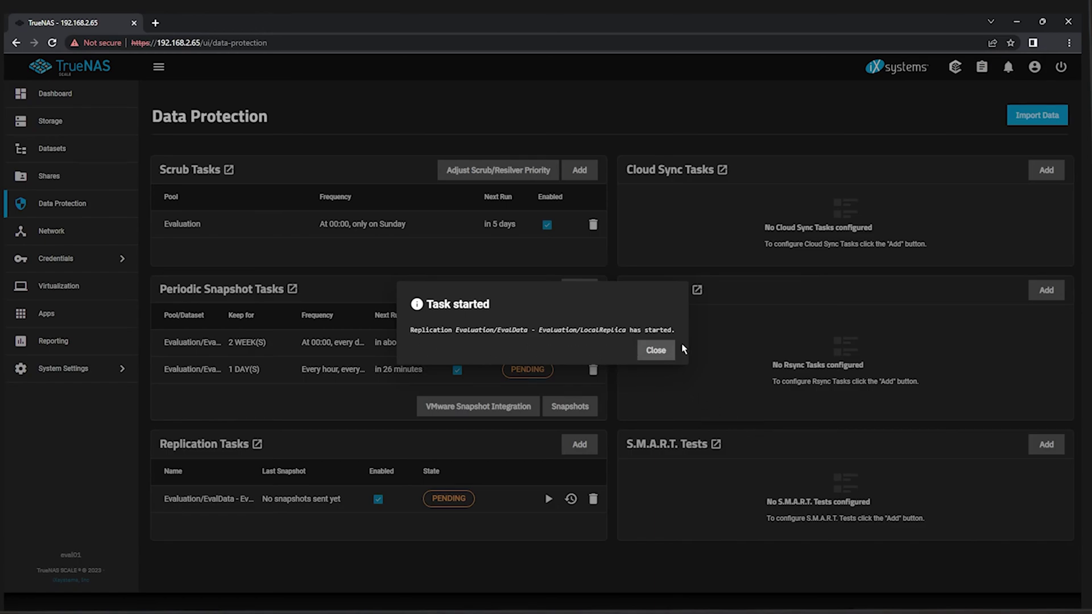
- Check the task's SUCCESS log confirming snapshot manual-2023-03-30_16-41 was pushed to LocalReplica
click(661, 352)
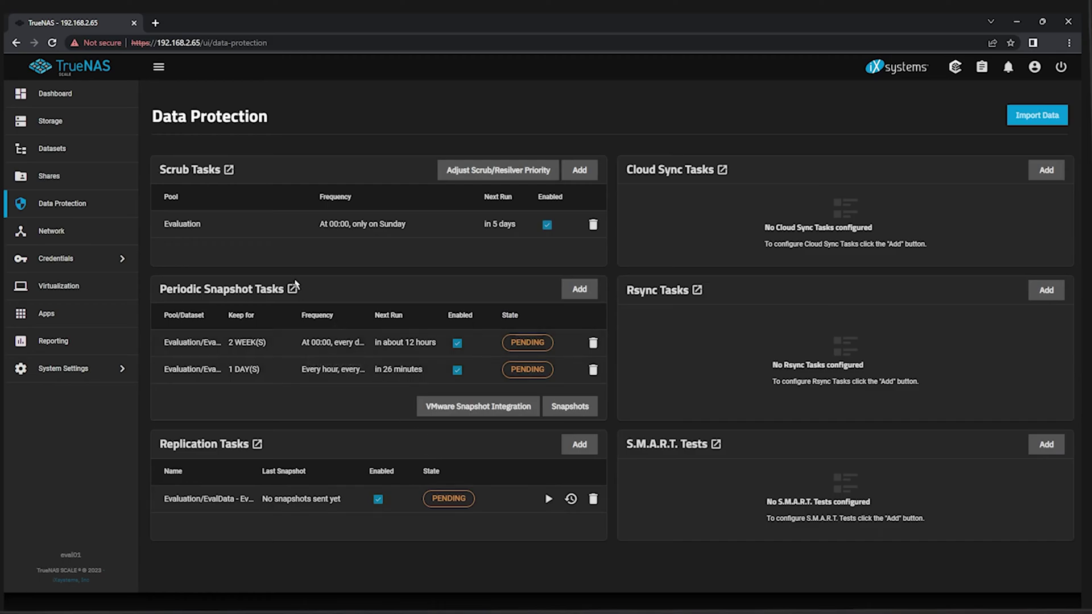
click(75, 99)
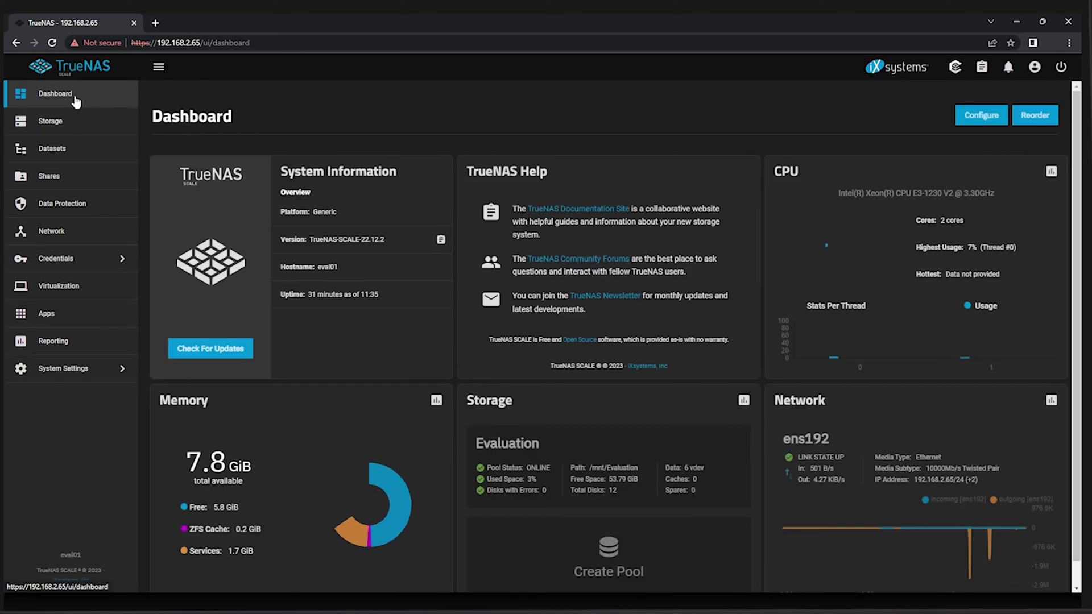
click(67, 206)
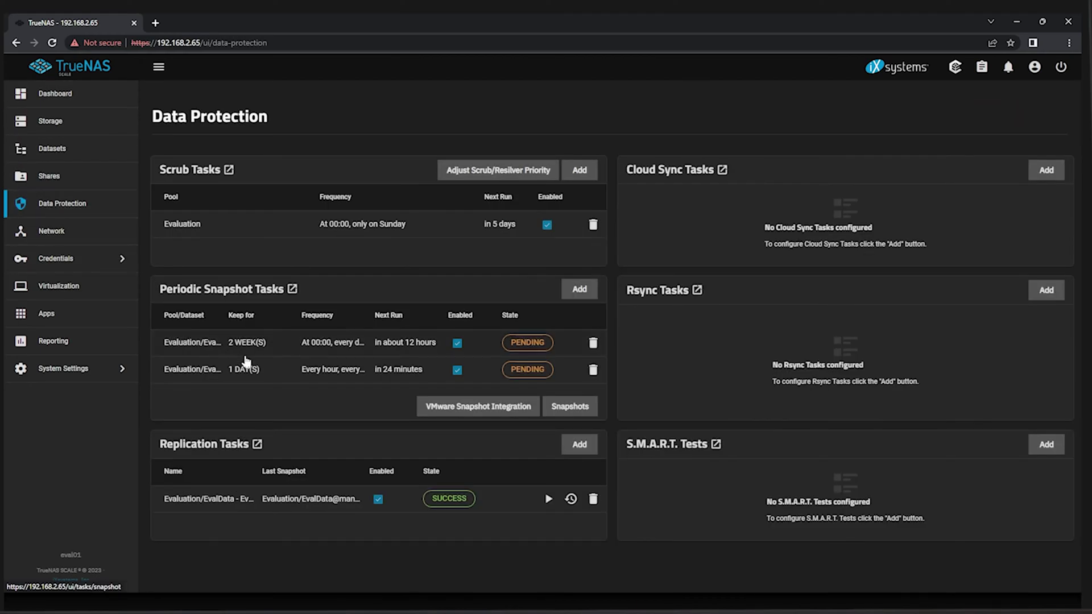
click(454, 500)
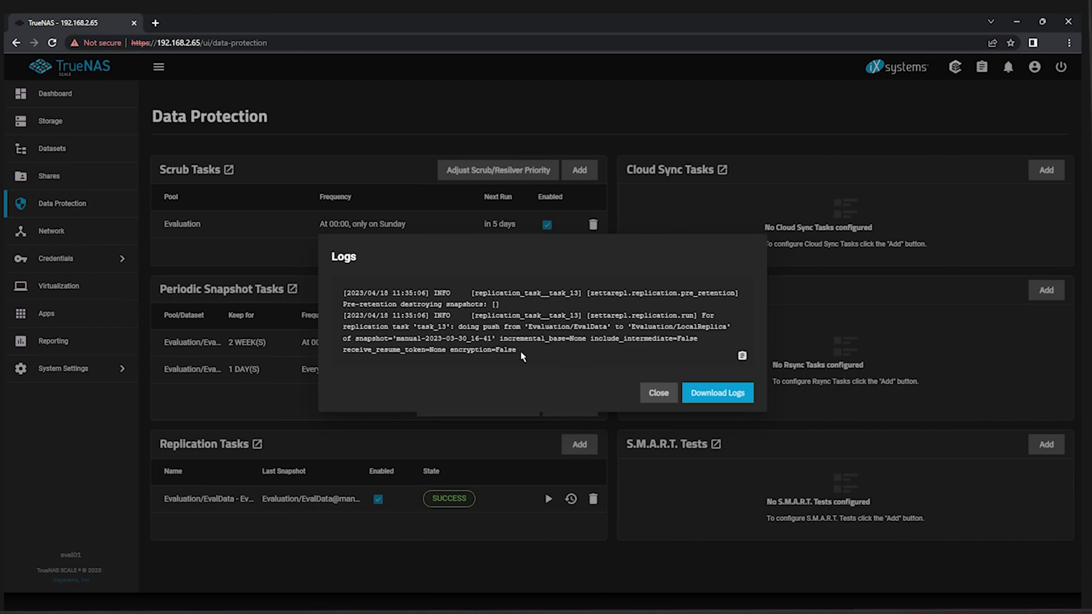
click(660, 398)
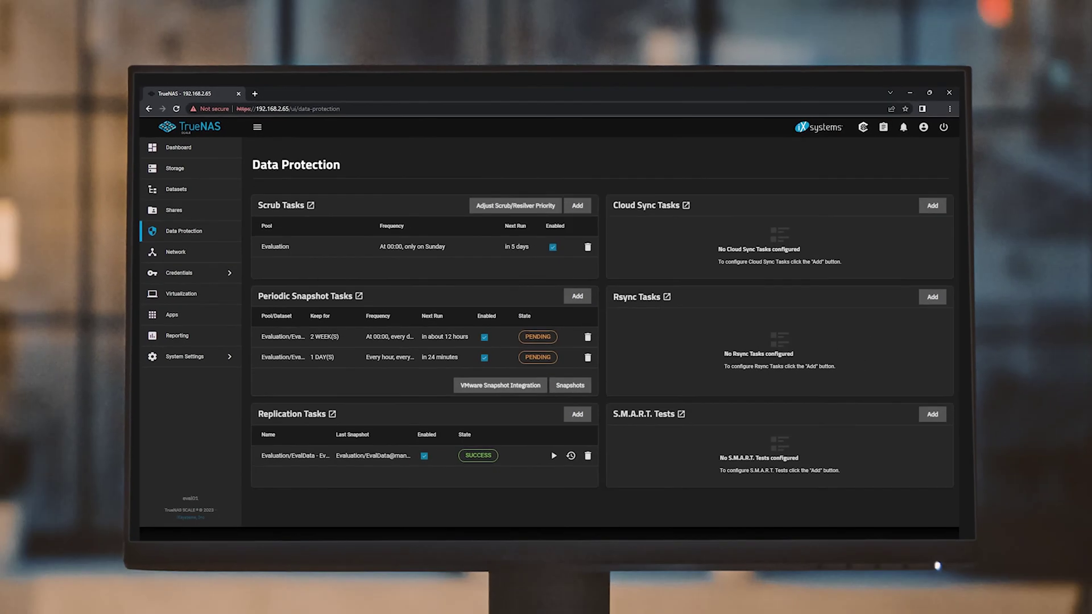